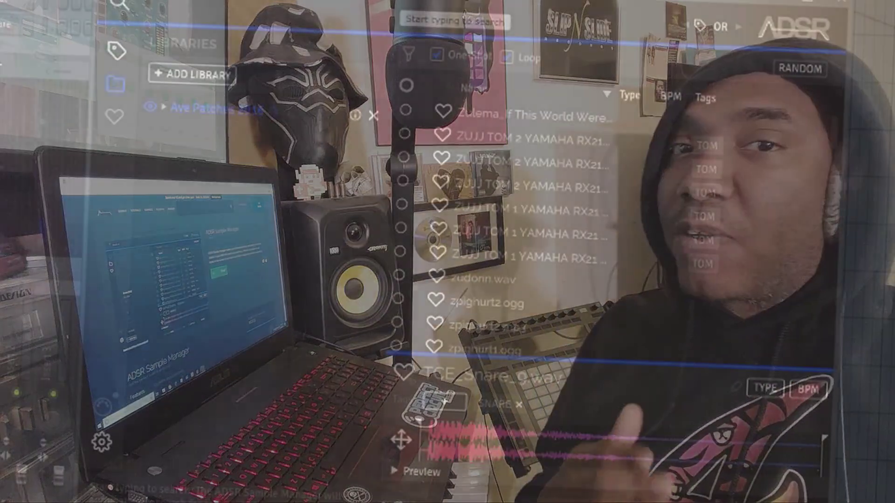
# Search the ADSR Sample Manager library for 'traptendo'.
pyautogui.write('traptendo')
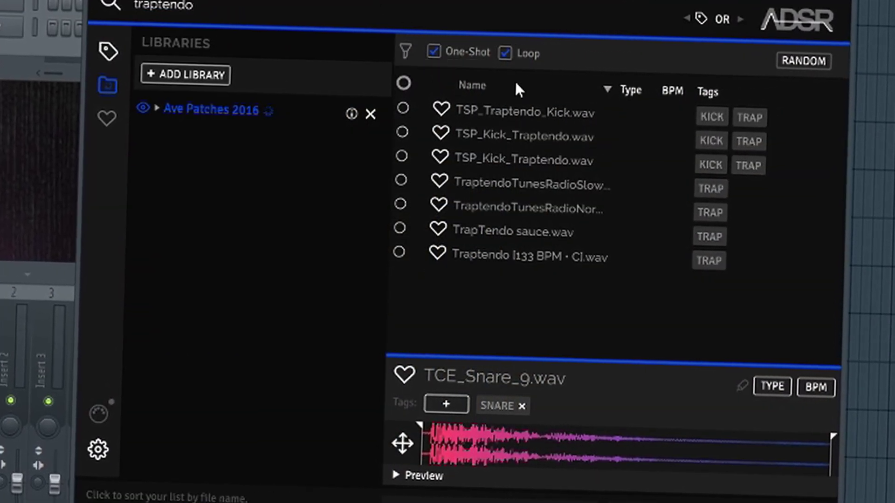
# Preview TSP_Traptendo_Kick.wav, then step through the following results and the slow and normal radio loops.
pyautogui.click(577, 111)
pyautogui.press('Down')
pyautogui.press('Down')
pyautogui.press('Down')
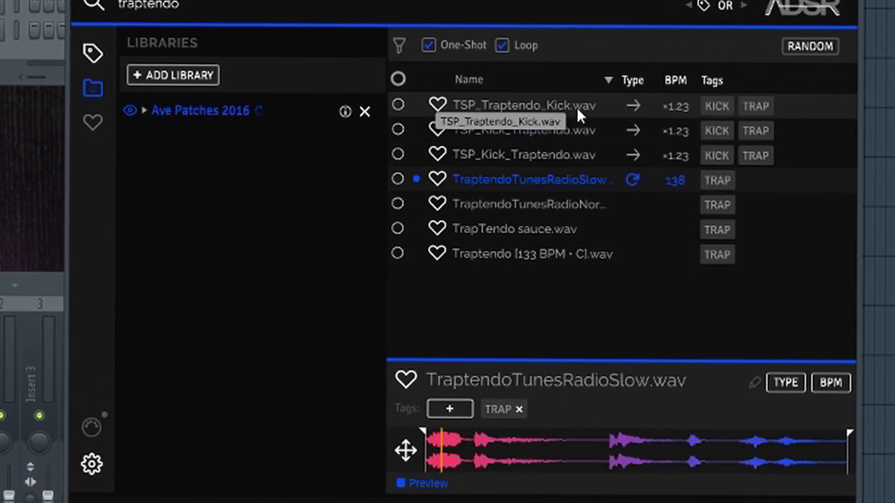
pyautogui.press('Down')
pyautogui.press('Down')
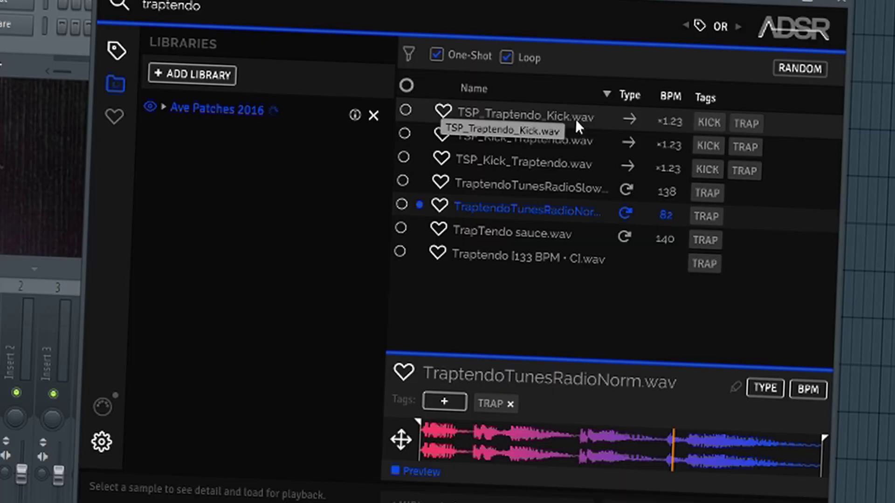
pyautogui.press('Up')
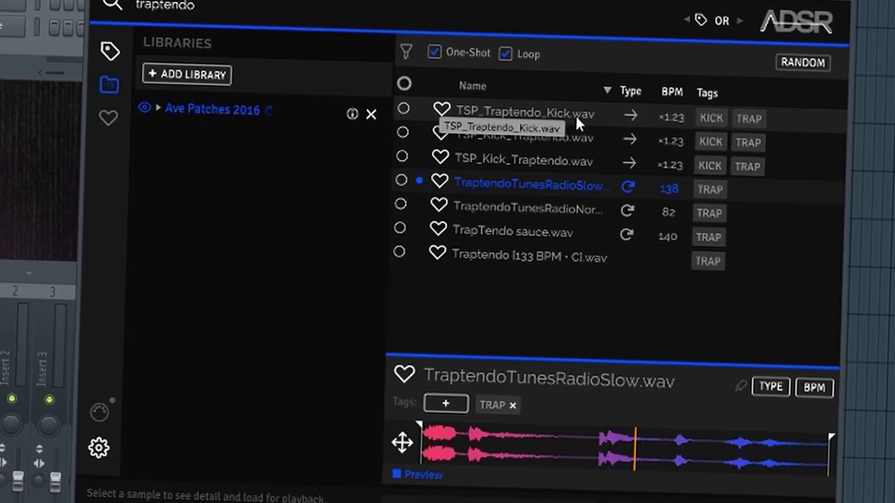
pyautogui.press('Down')
pyautogui.press('Down')
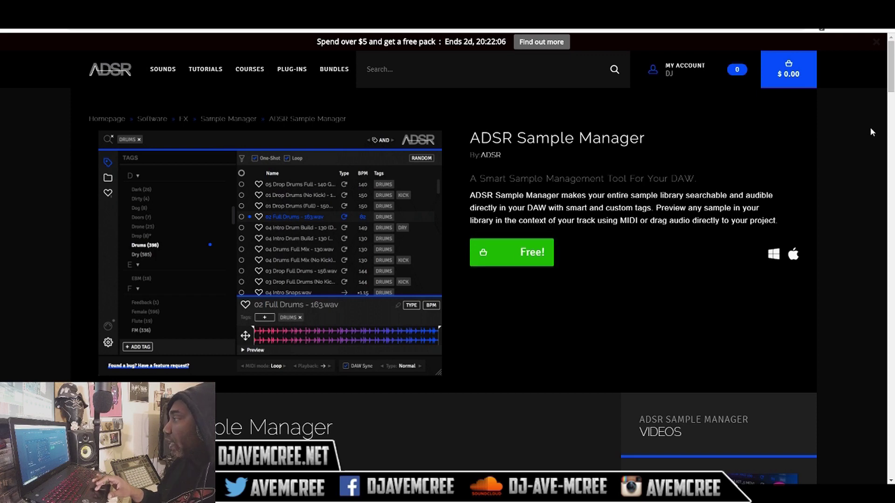
# Scroll the ADSR Sample Manager product page down to its description and feature list.
pyautogui.moveTo(890, 80); pyautogui.dragTo(890, 100)
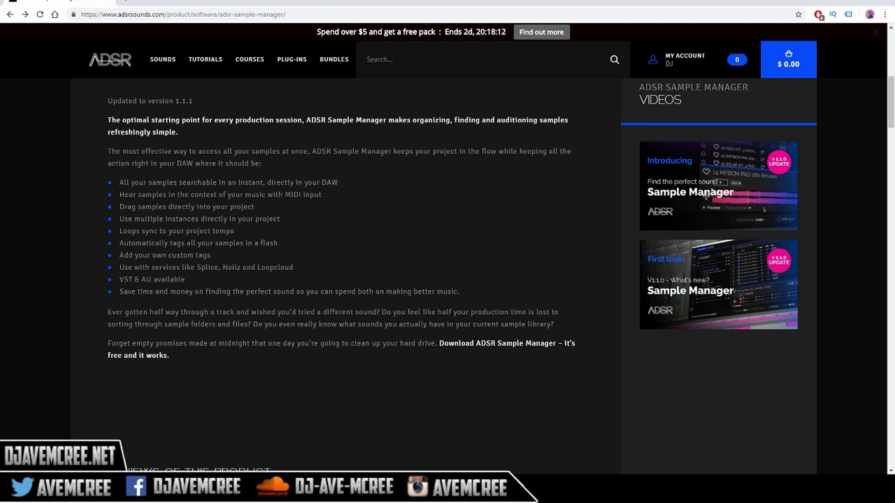
# Back in FL Studio, replace the browser's Smart find text with 'trap' and run the search.
pyautogui.moveTo(354, 494)
pyautogui.click(354, 494)
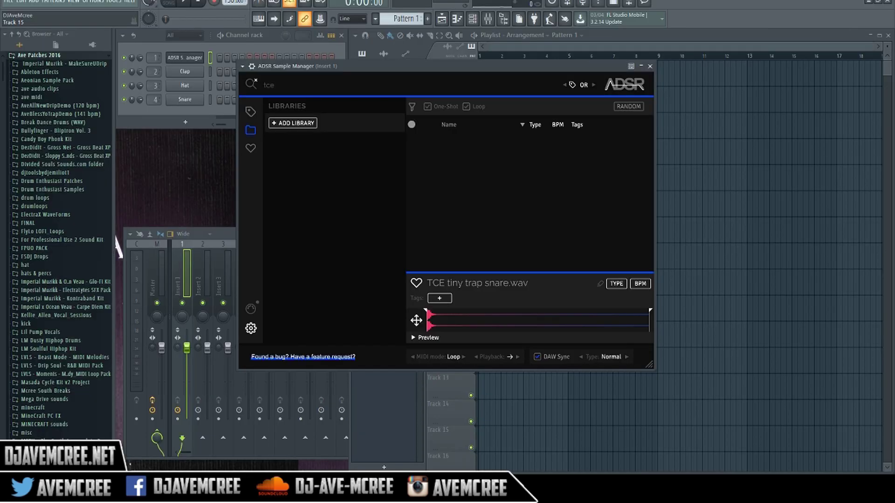
pyautogui.click(27, 37)
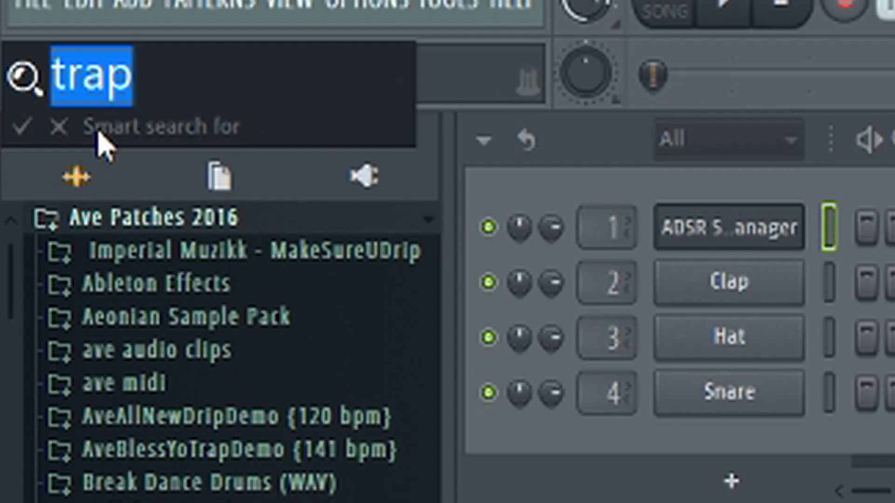
pyautogui.press('BackSpace')
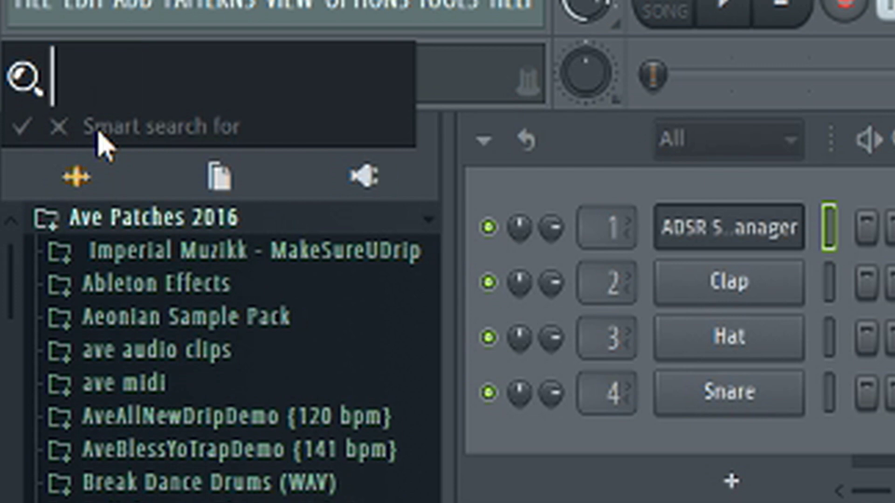
pyautogui.write('trap')
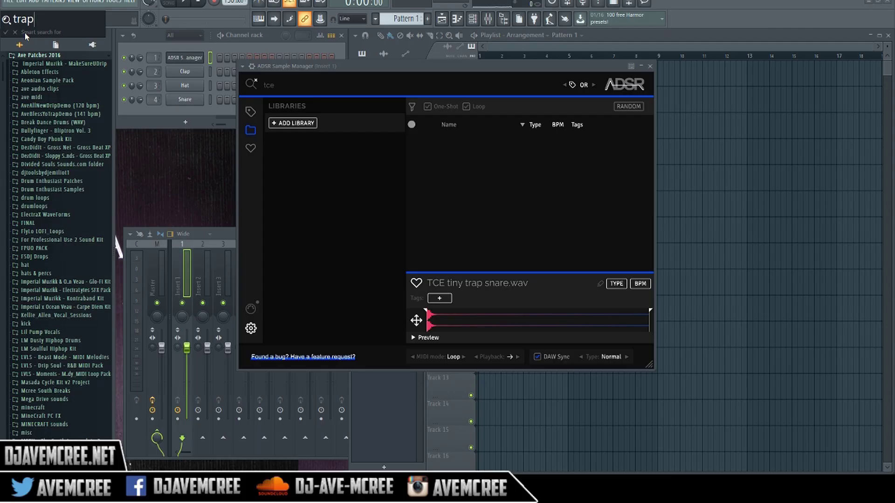
pyautogui.press('Return')
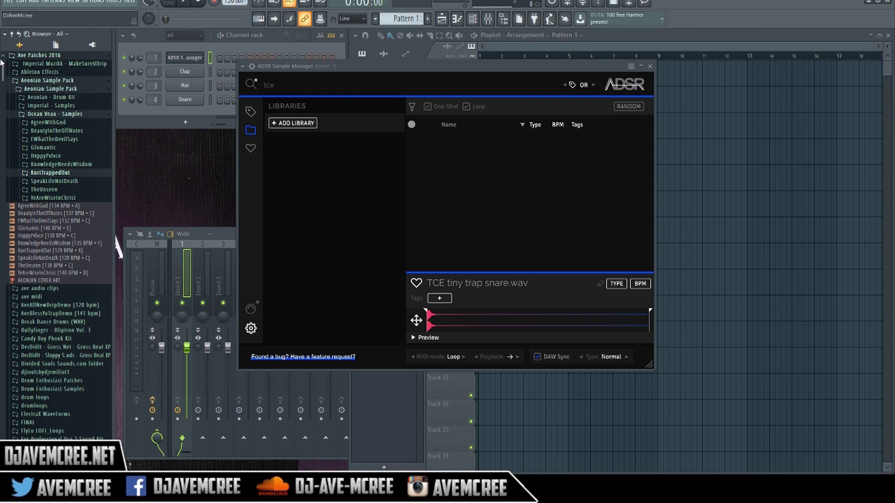
pyautogui.moveTo(3, 70)
pyautogui.mouseDown()
pyautogui.moveTo(2, 263)
pyautogui.moveTo(2, 58)
pyautogui.mouseUp()
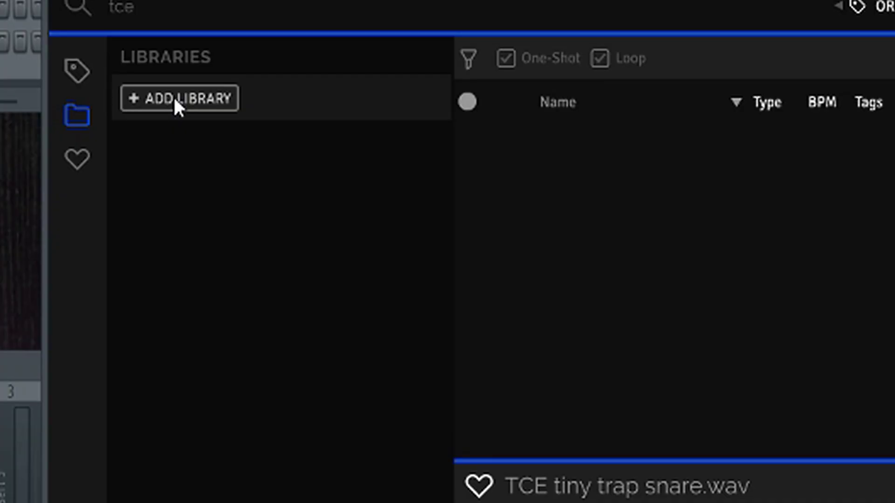
# Add the Ave Patches 2016 folder on Data (D:) as a library, scan it, and close the summary.
pyautogui.click(178, 106)
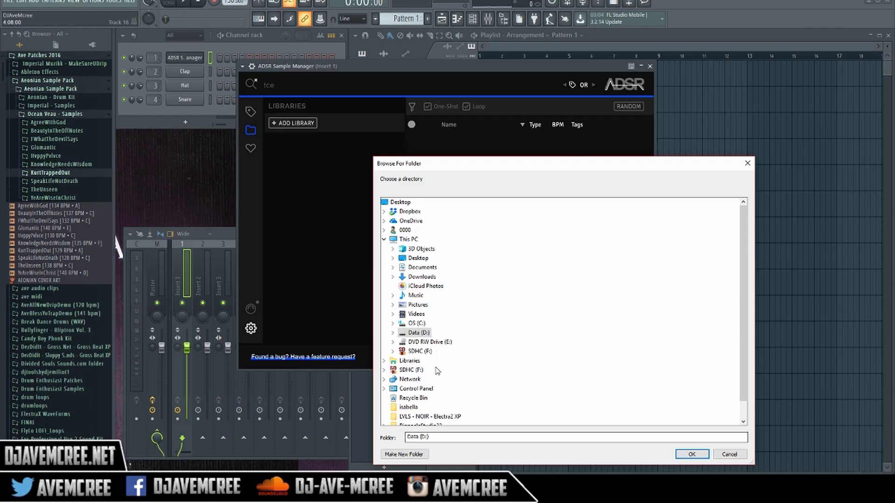
pyautogui.click(412, 333)
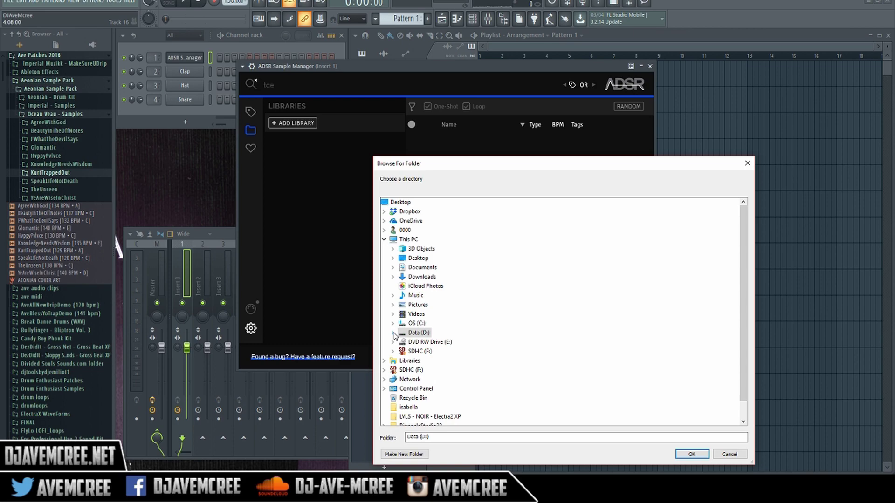
pyautogui.click(394, 333)
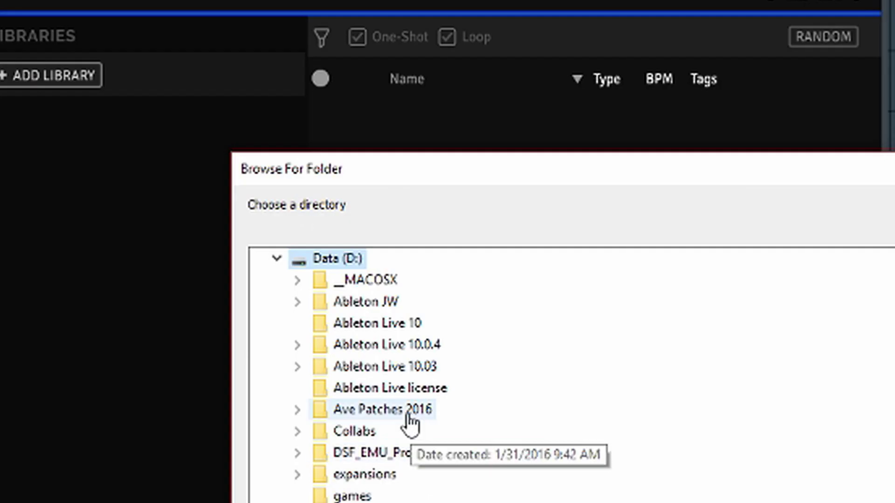
pyautogui.doubleClick(409, 417)
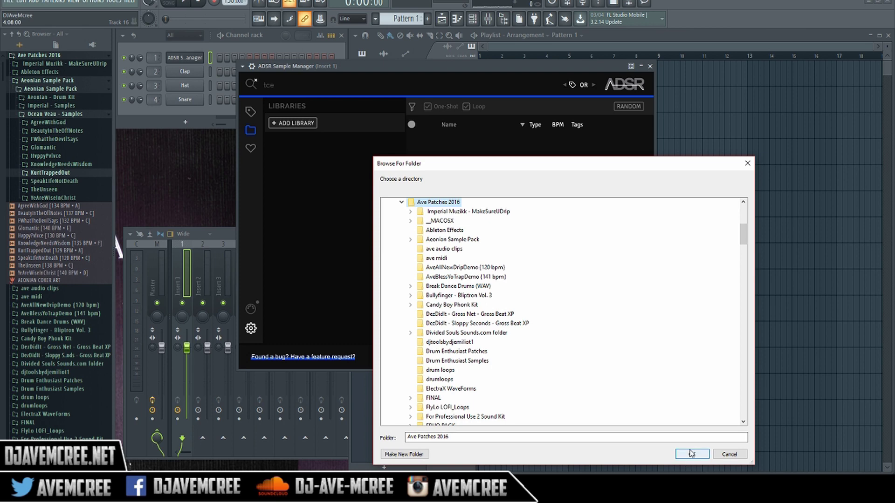
pyautogui.click(692, 453)
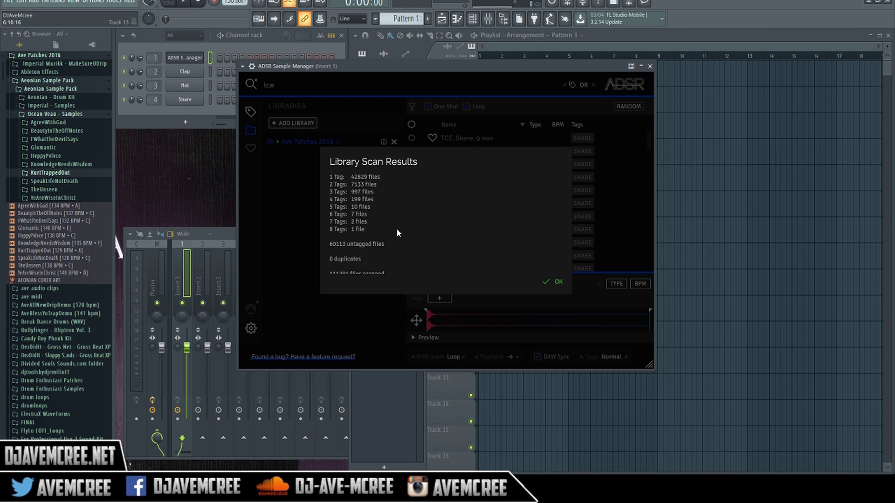
pyautogui.click(556, 282)
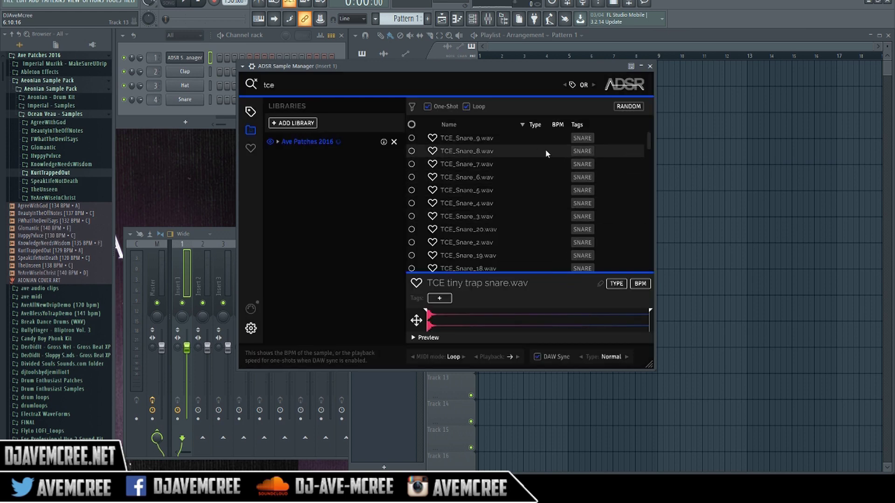
# Preview TCE_Snare_9.wav, then replace the 'tce' search with 'traptendo'.
pyautogui.click(516, 139)
pyautogui.click(396, 83)
pyautogui.press('BackSpace')
pyautogui.press('BackSpace')
pyautogui.press('BackSpace')
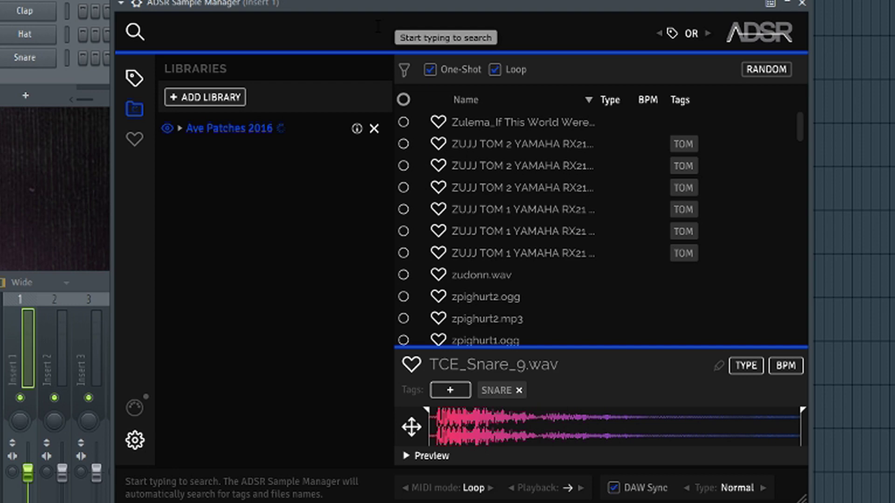
pyautogui.write('traptendo')
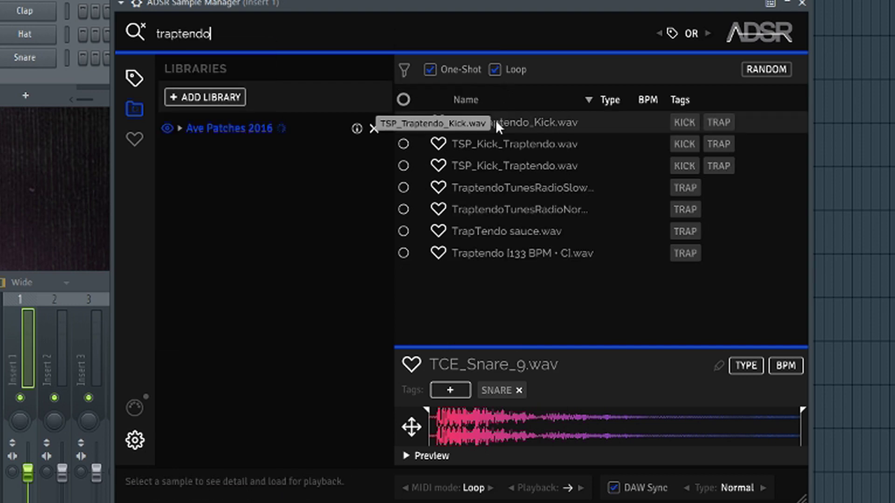
# Compare the Traptendo kick, RadioSlow, RadioNorm and TrapTendo sauce loops, then trim the search text.
pyautogui.click(560, 124)
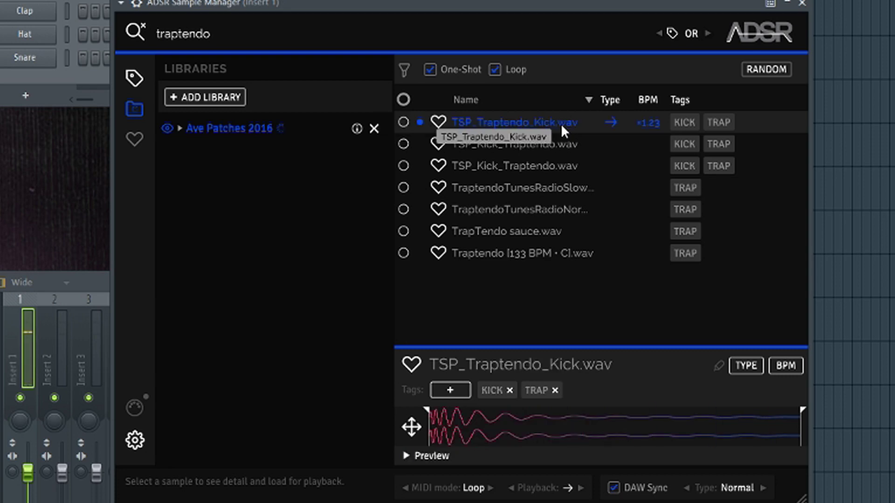
pyautogui.press('Down')
pyautogui.press('Down')
pyautogui.press('Down')
pyautogui.press('Down')
pyautogui.press('Down')
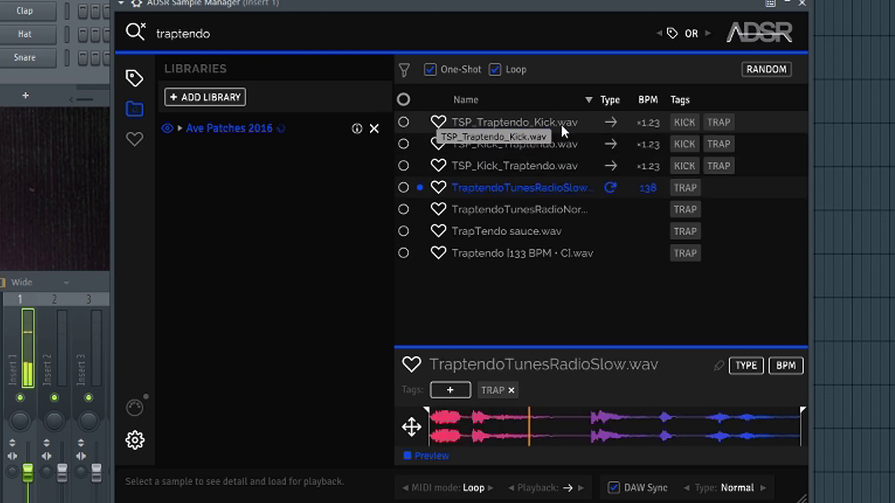
pyautogui.press('Up')
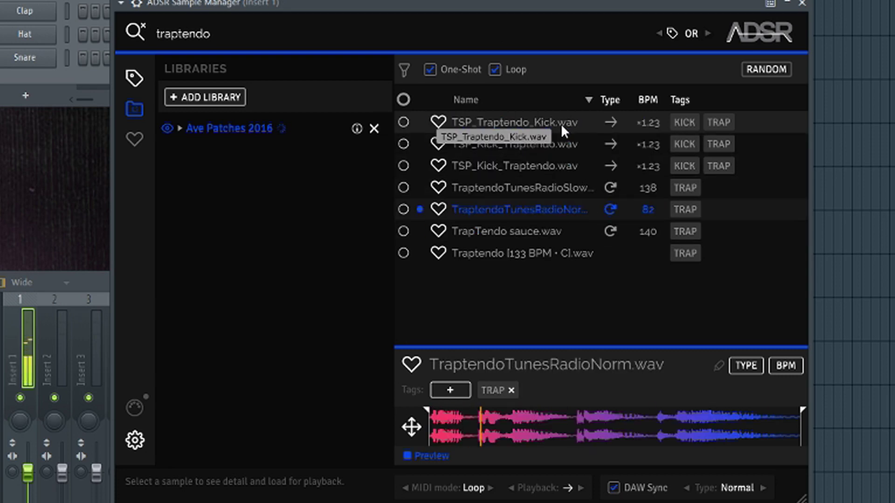
pyautogui.press('Up')
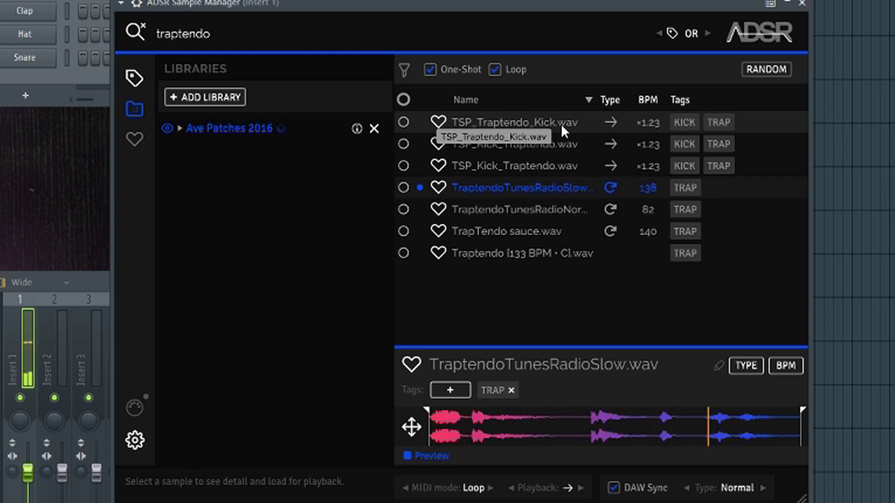
pyautogui.press('Down')
pyautogui.press('Down')
pyautogui.press('Down')
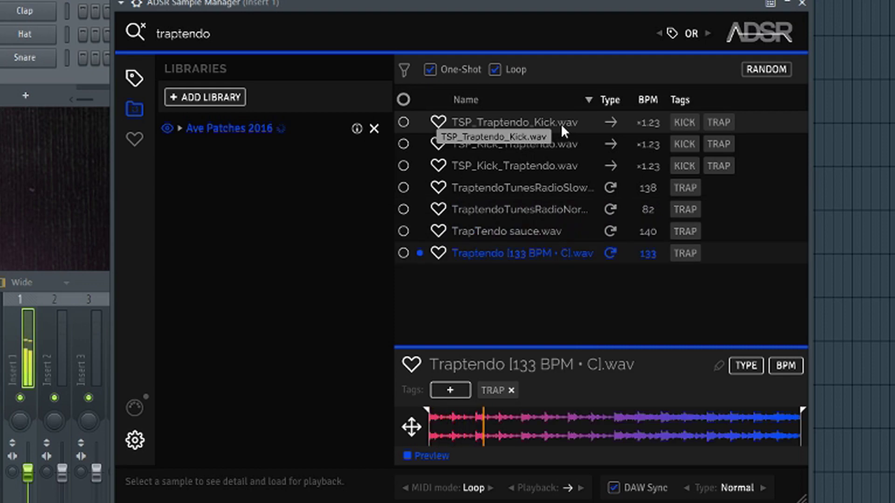
pyautogui.press('Up')
pyautogui.press('Up')
pyautogui.press('Up')
pyautogui.press('Up')
pyautogui.press('Up')
pyautogui.press('Up')
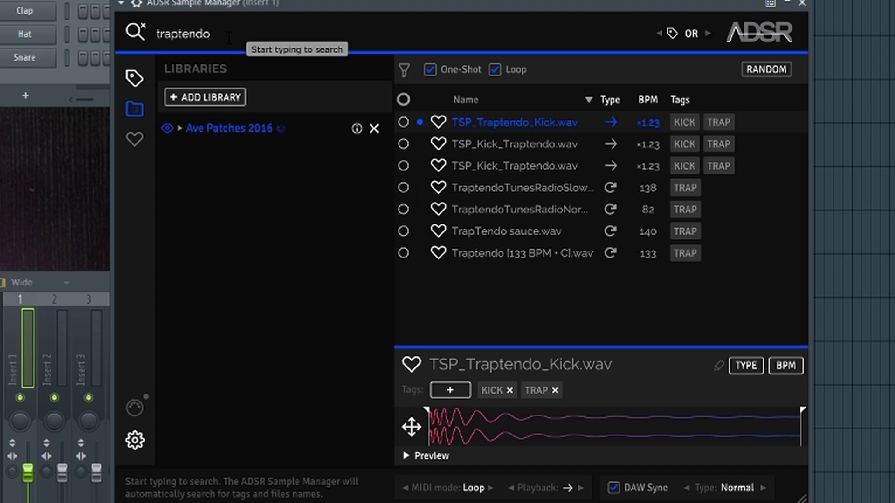
pyautogui.press('BackSpace')
pyautogui.press('BackSpace')
pyautogui.press('BackSpace')
pyautogui.press('BackSpace')
pyautogui.press('BackSpace')
pyautogui.press('BackSpace')
pyautogui.press('BackSpace')
pyautogui.press('BackSpace')
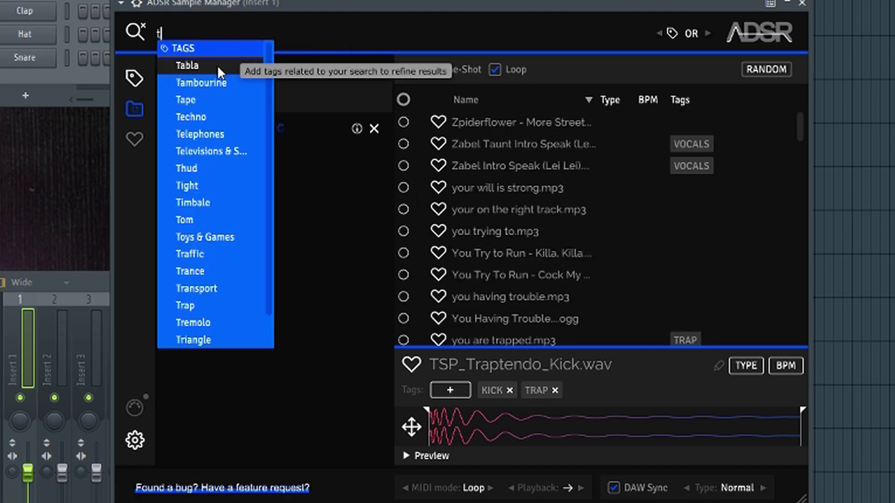
# Apply the TAMBOURINE tag filter and preview the Tambs 84bpm, Tambs_2 and Tambo3 tambourine loops.
pyautogui.click(216, 85)
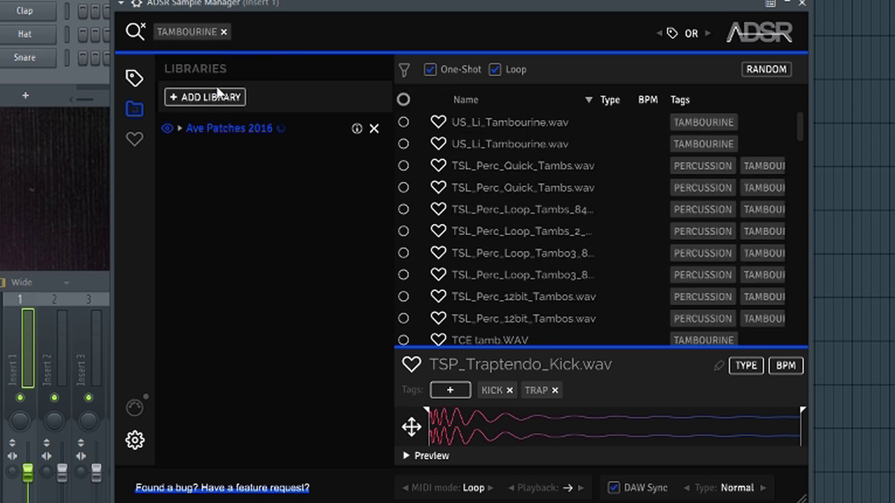
pyautogui.click(488, 131)
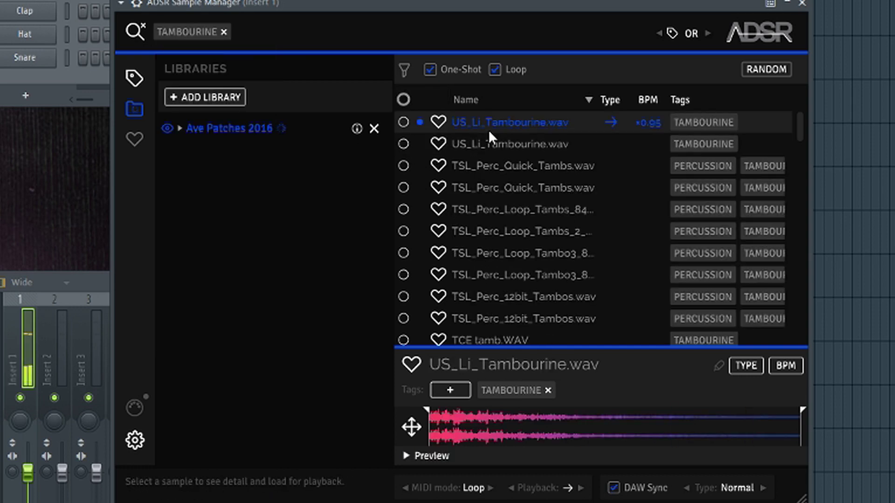
pyautogui.press('Down')
pyautogui.press('Down')
pyautogui.press('Down')
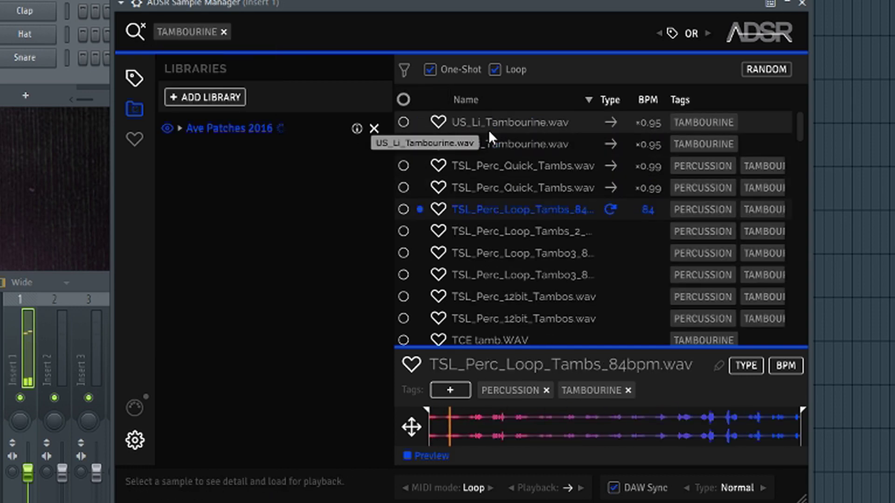
pyautogui.press('Down')
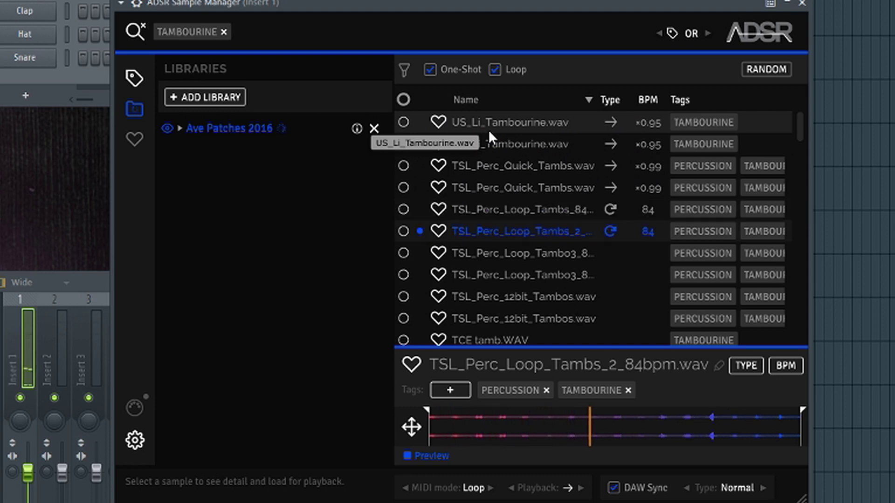
pyautogui.press('Down')
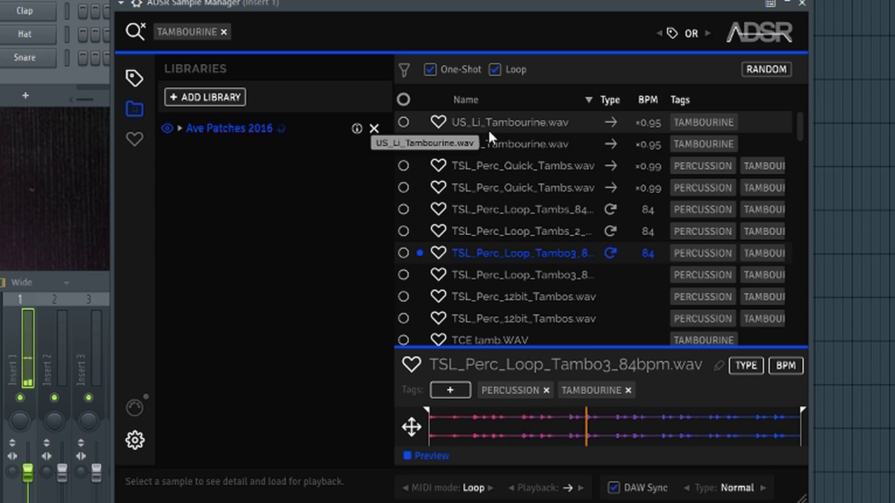
pyautogui.press('Down')
pyautogui.press('Down')
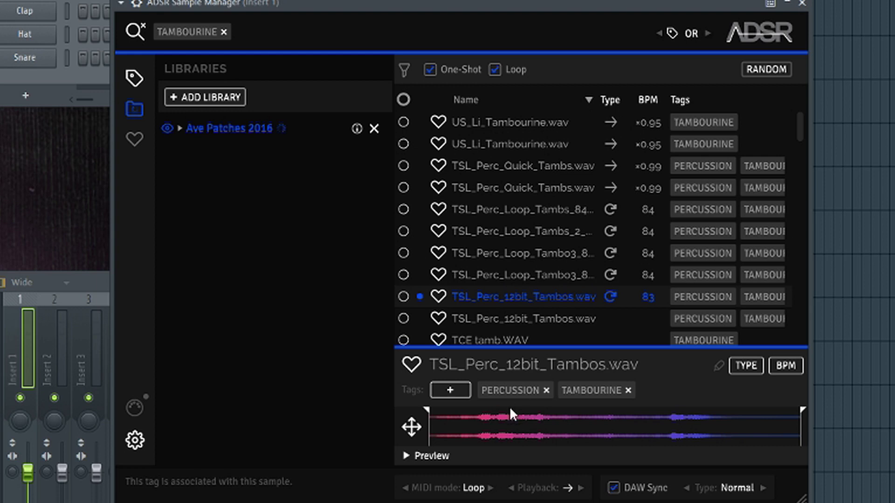
# Set the trimmed file for export, cut the Tambos loop to half length, then load Tambo3 84 bpm.
pyautogui.rightClick(414, 430)
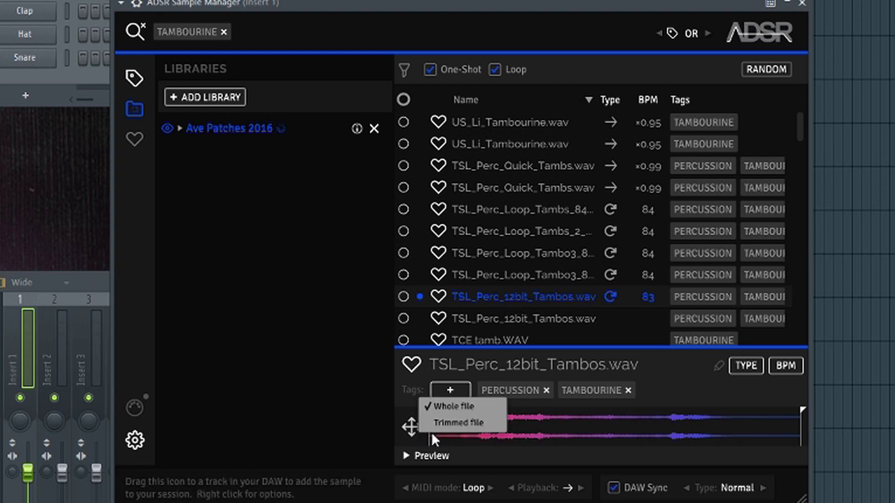
pyautogui.click(404, 414)
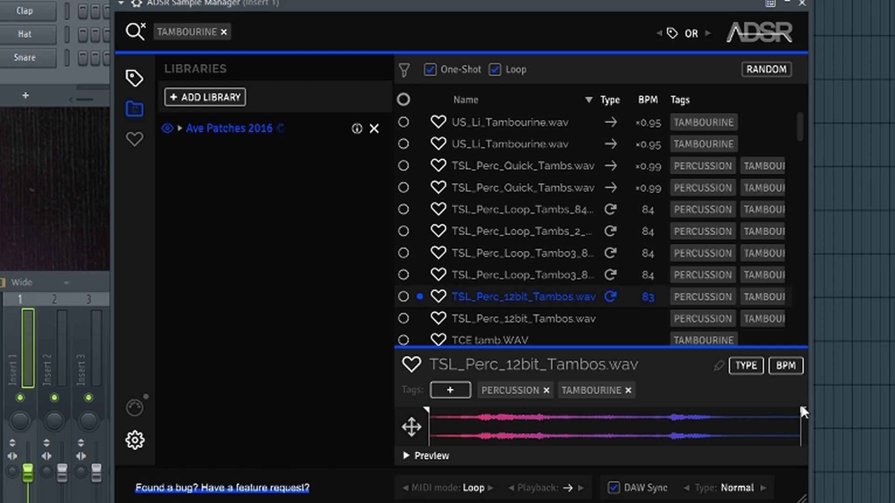
pyautogui.moveTo(803, 414); pyautogui.dragTo(625, 422)
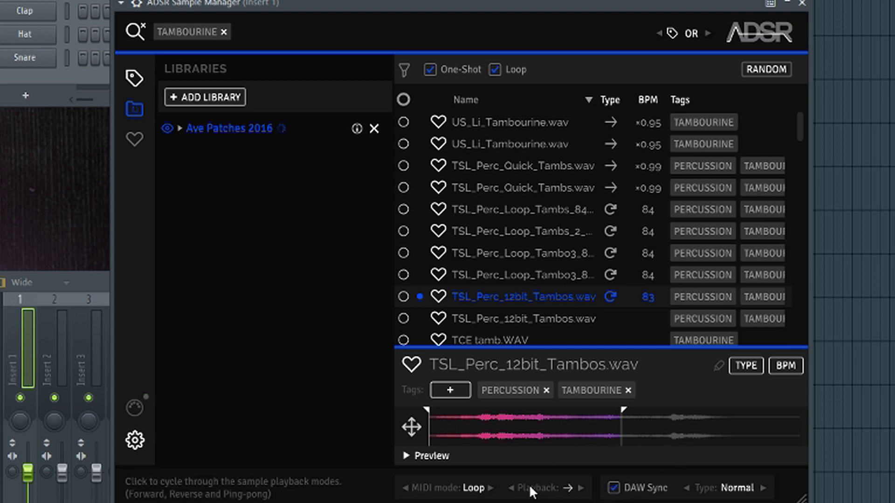
pyautogui.click(556, 253)
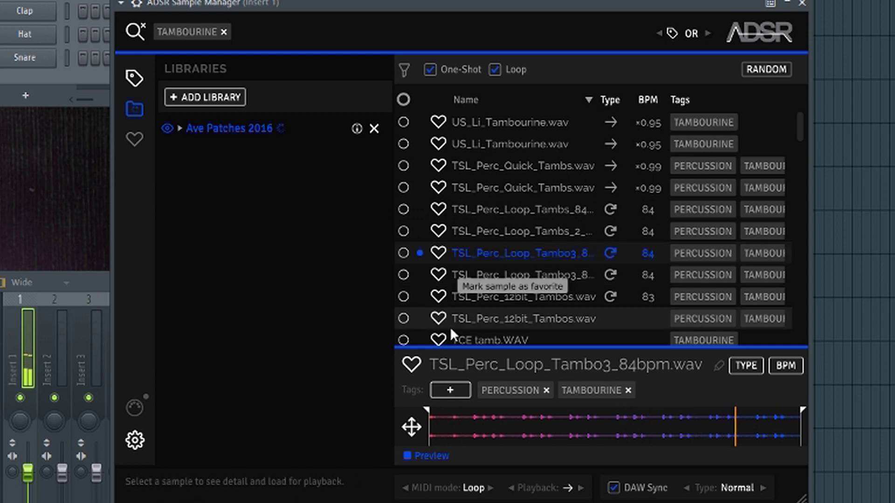
# Drag the Tambo3 loop into the Playlist at bar 1 of Track 1 and play it back.
pyautogui.moveTo(411, 427); pyautogui.dragTo(854, 22)
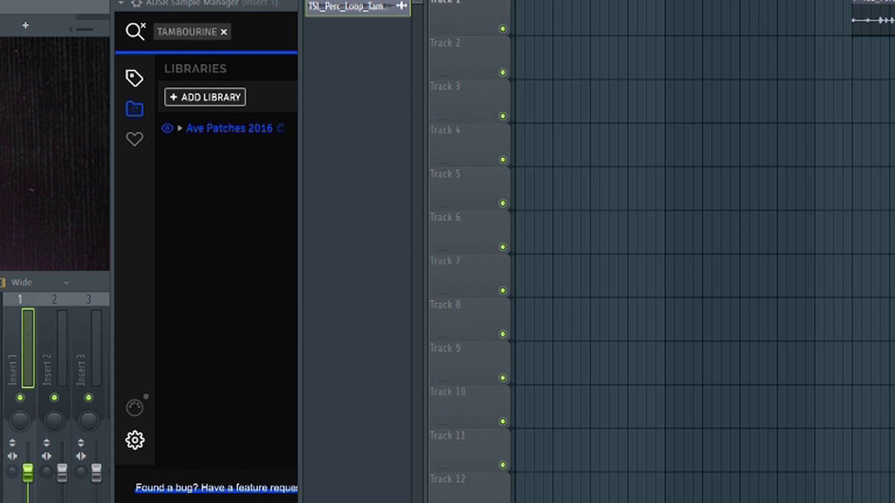
pyautogui.moveTo(860, 3); pyautogui.dragTo(664, 2)
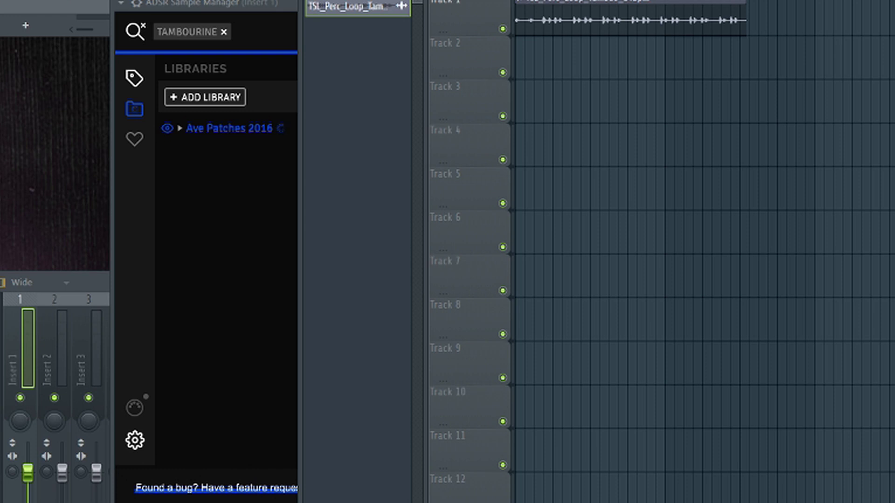
pyautogui.press('space')
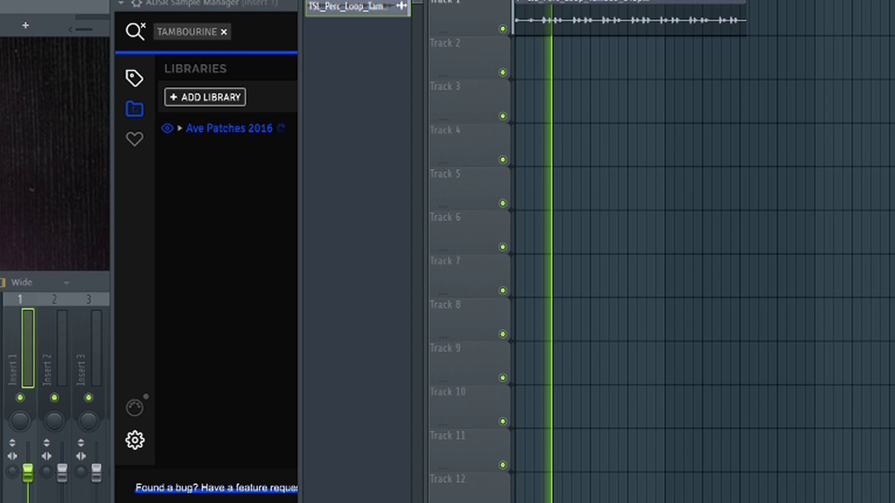
pyautogui.press('space')
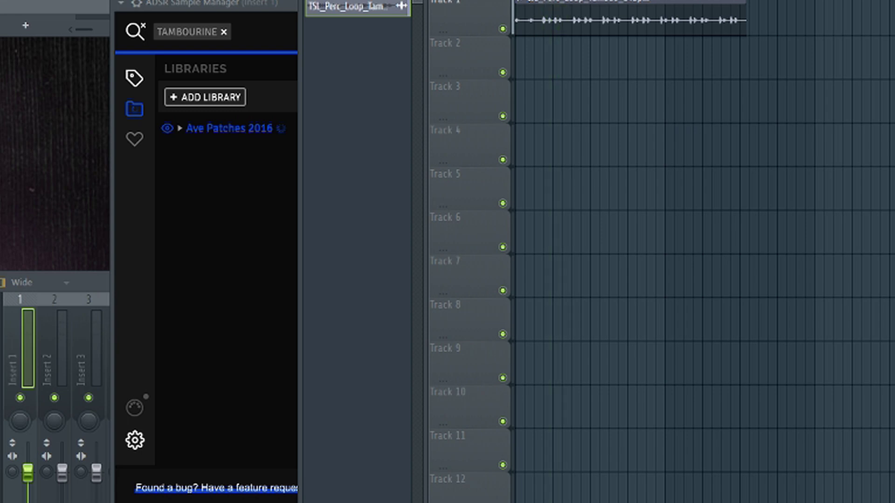
pyautogui.click(282, 2)
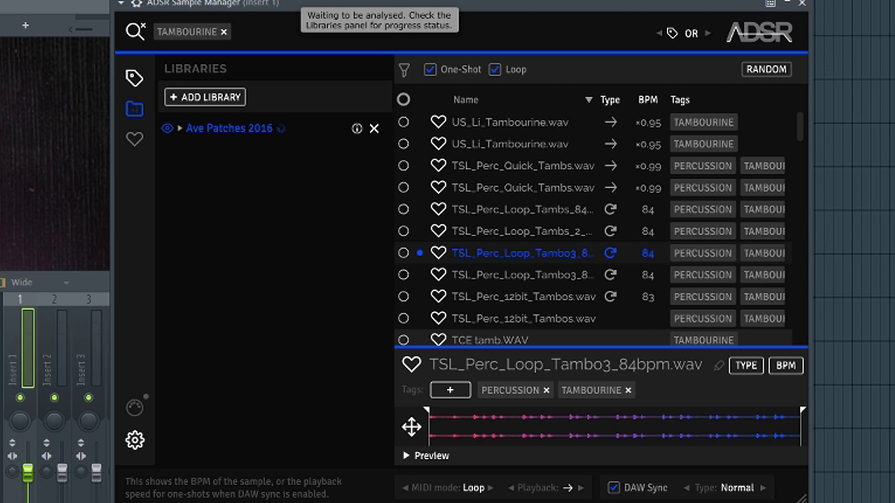
pyautogui.press('F5')
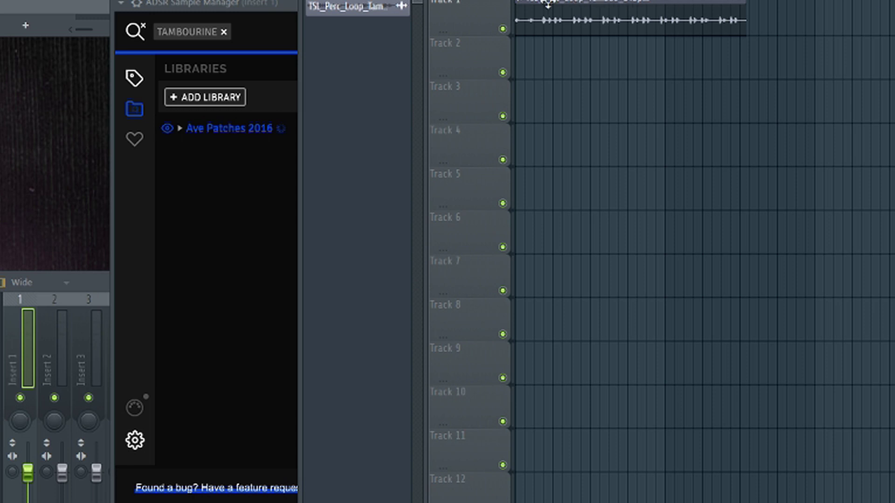
# Try Fit to tempo on the tambourine clip, close tempo detection unchanged, and return to ADSR.
pyautogui.click(522, 4)
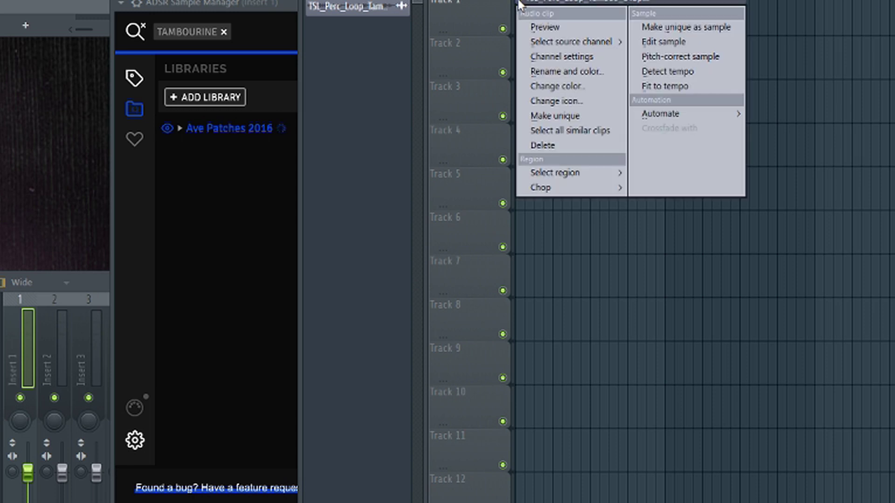
pyautogui.click(657, 89)
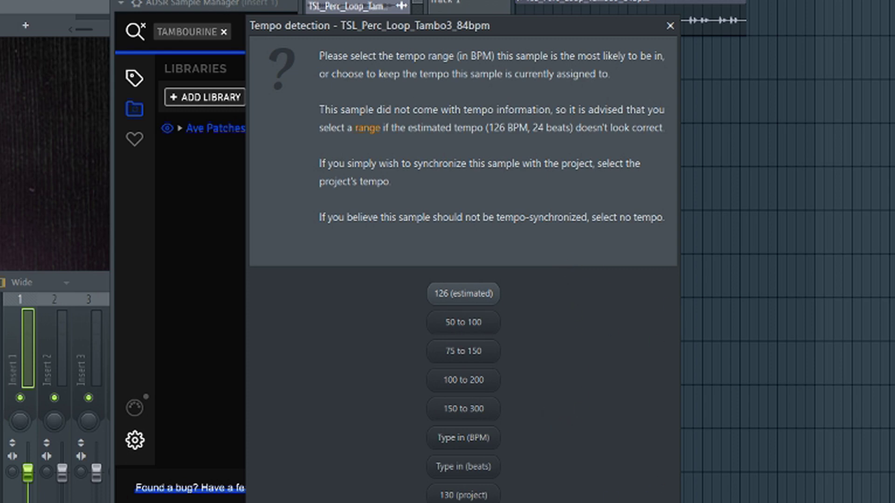
pyautogui.click(671, 26)
pyautogui.click(289, 3)
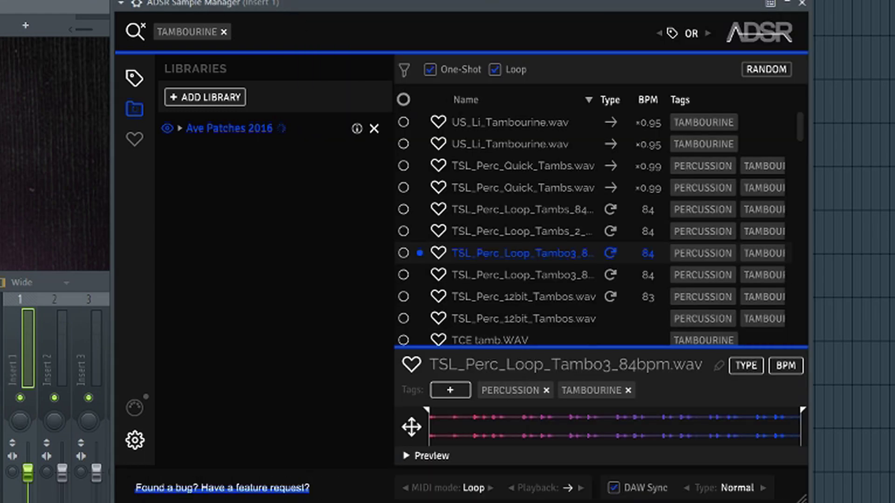
# Load TSL_Perc_12bit_Tambos.wav (83 BPM), try an end trim, and set MIDI mode from Full to Stop.
pyautogui.click(550, 313)
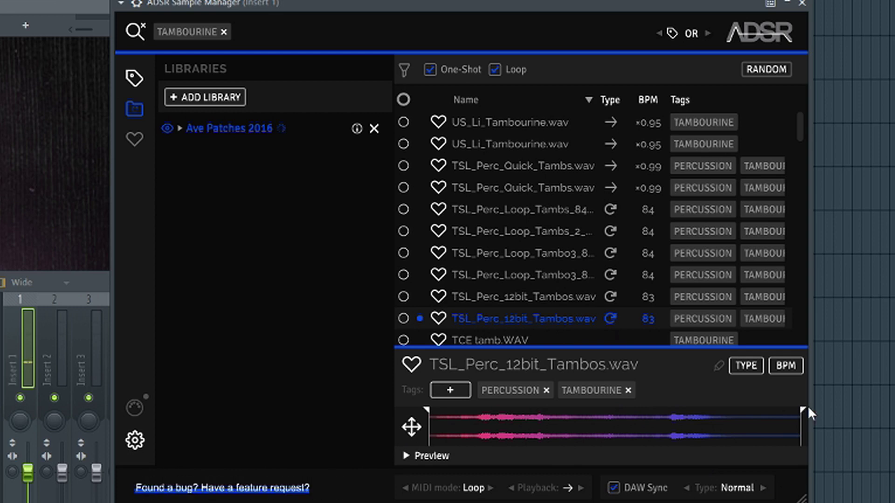
pyautogui.moveTo(805, 416); pyautogui.dragTo(823, 431)
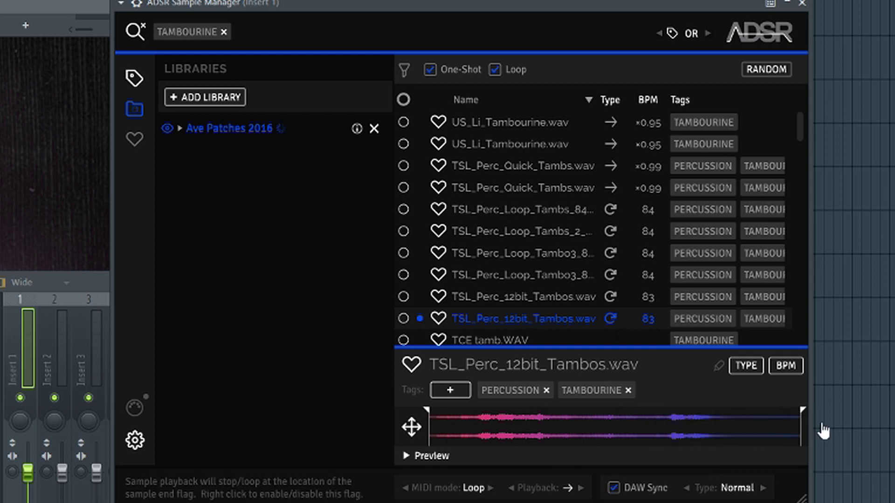
pyautogui.click(485, 489)
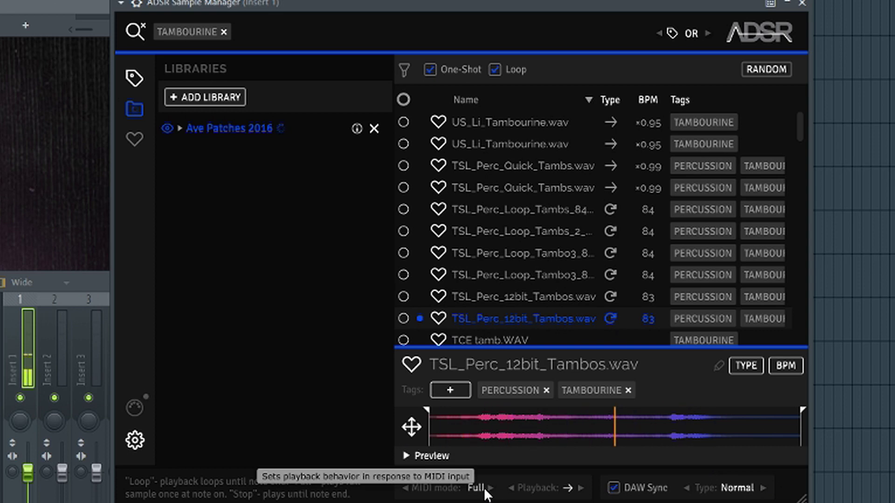
pyautogui.click(485, 490)
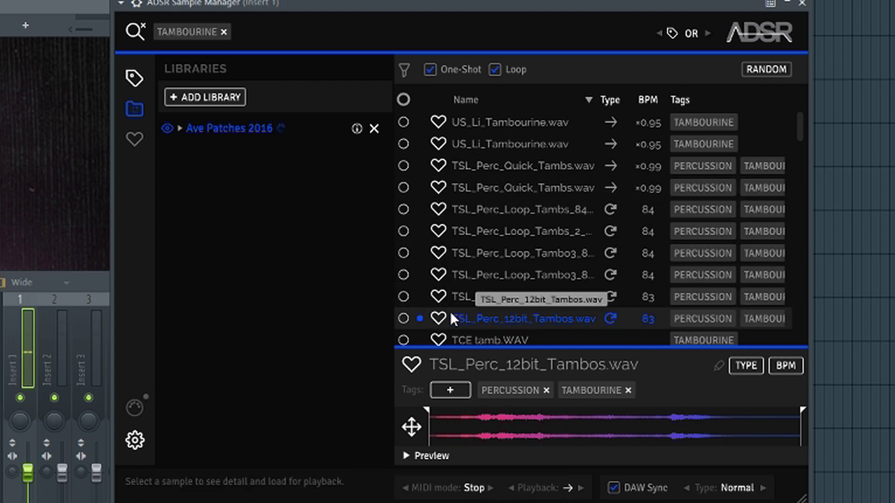
# Favorite TSL_Perc_12bit_Tambos.wav, check Favorites, show the tag list, and load TSL_Perc_Quick_Tambs.wav.
pyautogui.click(438, 317)
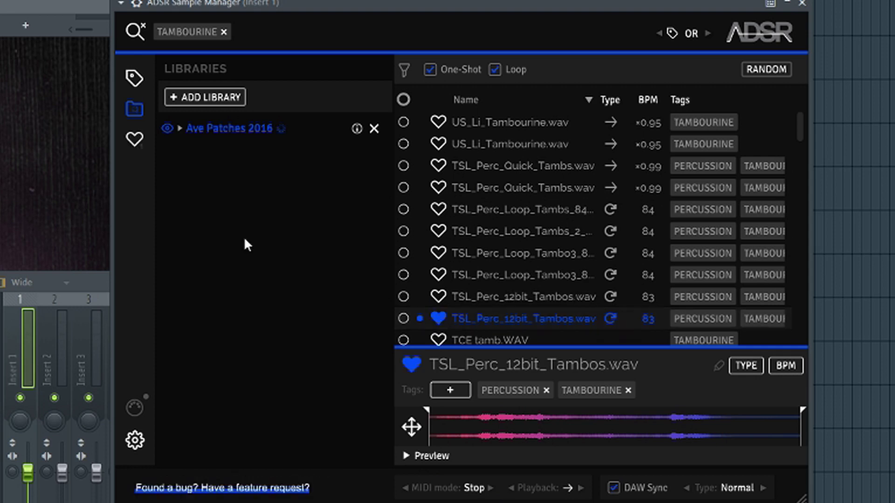
pyautogui.click(133, 143)
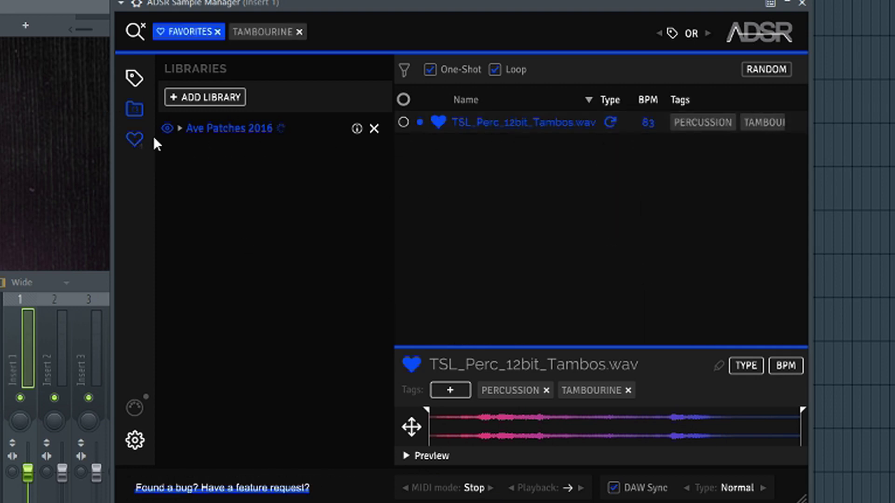
pyautogui.click(134, 77)
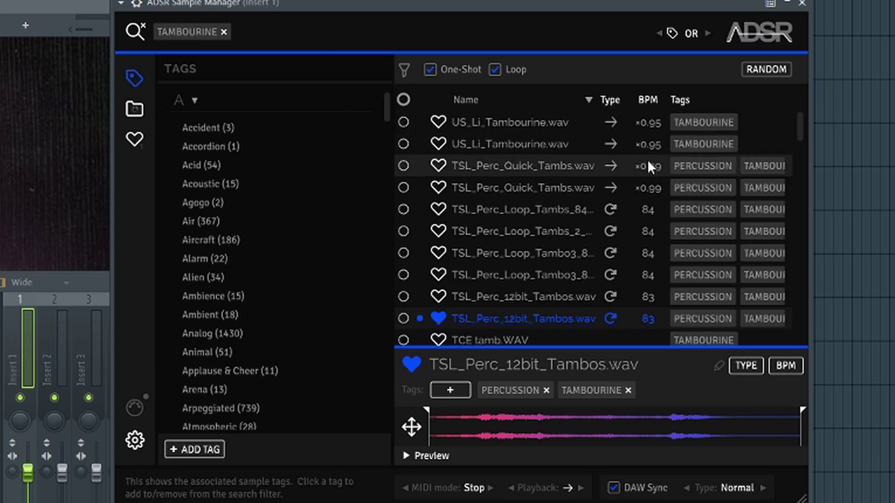
pyautogui.click(549, 159)
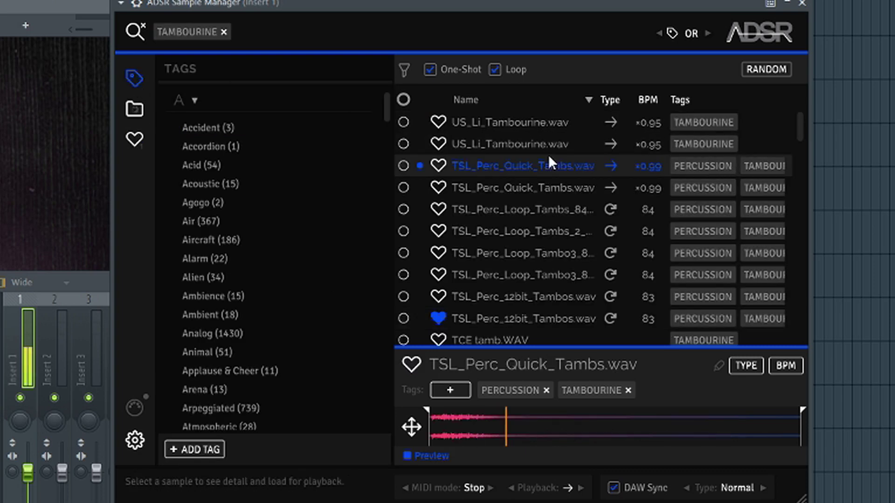
# Hit RANDOM four times, settling on 90_Tambourine_15_SP.wav at 90 BPM.
pyautogui.click(760, 70)
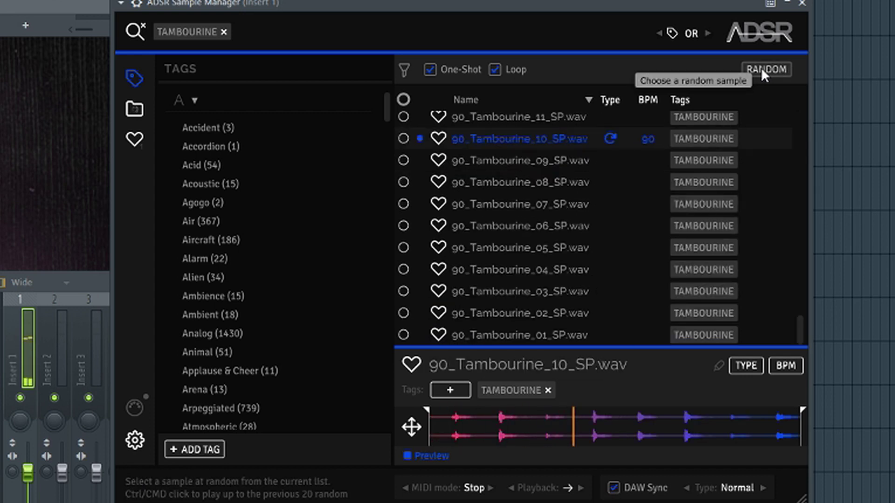
pyautogui.click(761, 70)
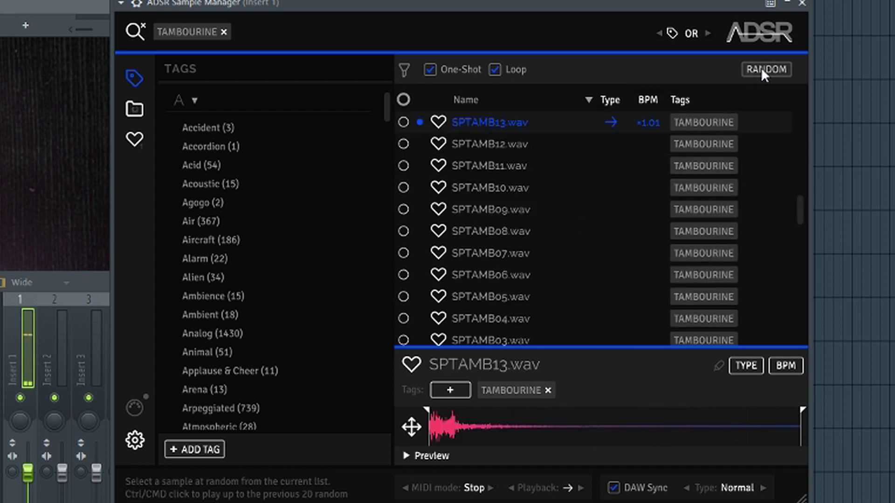
pyautogui.click(761, 70)
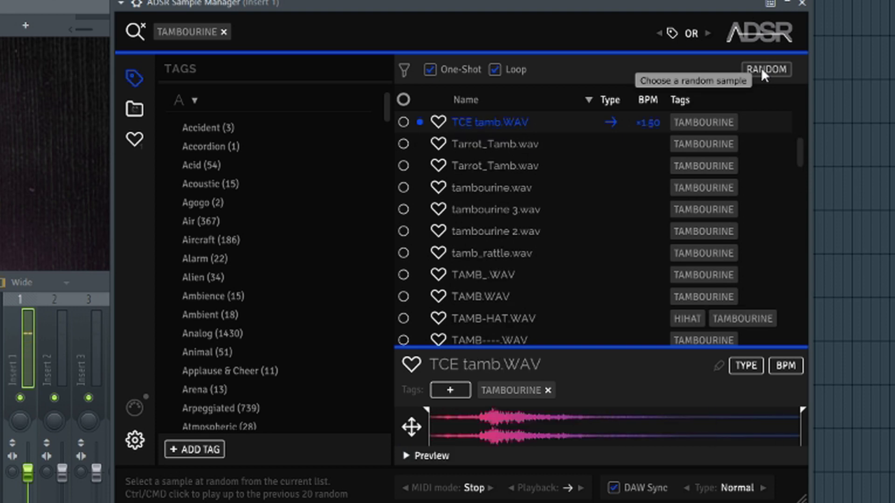
pyautogui.click(761, 70)
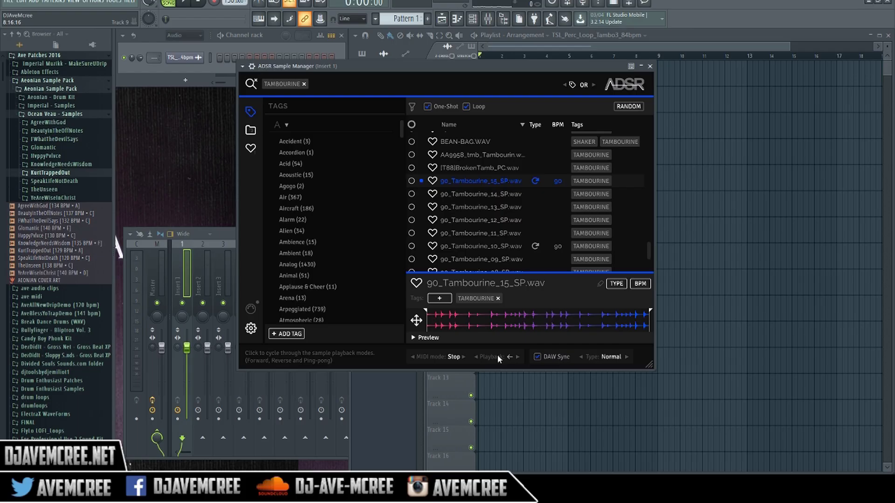
# Audition 90_Tambourine_15_SP.wav, set ping-pong playback and Loop MIDI mode, then record with metronome count-in.
pyautogui.press('z')
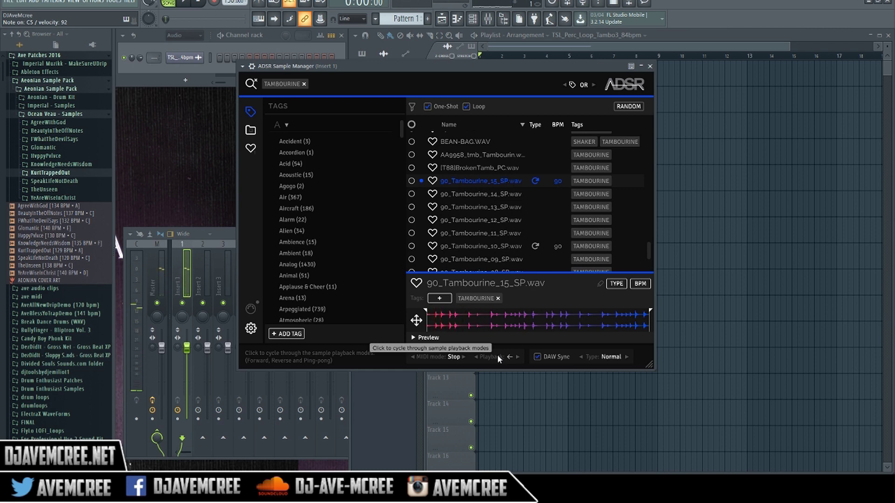
pyautogui.click(497, 354)
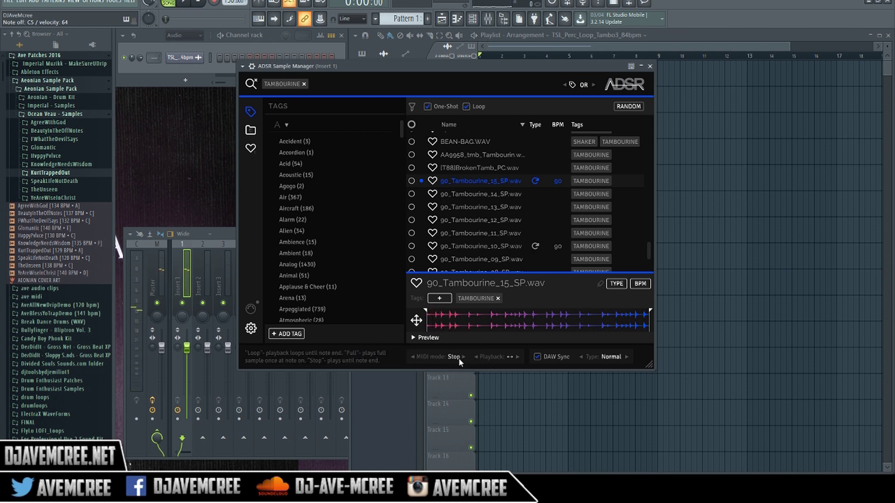
pyautogui.click(460, 357)
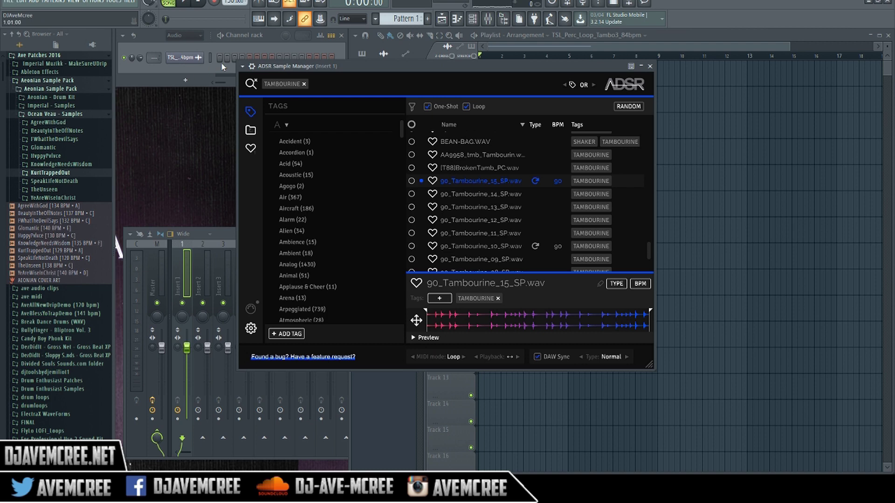
pyautogui.click(259, 3)
pyautogui.press('space')
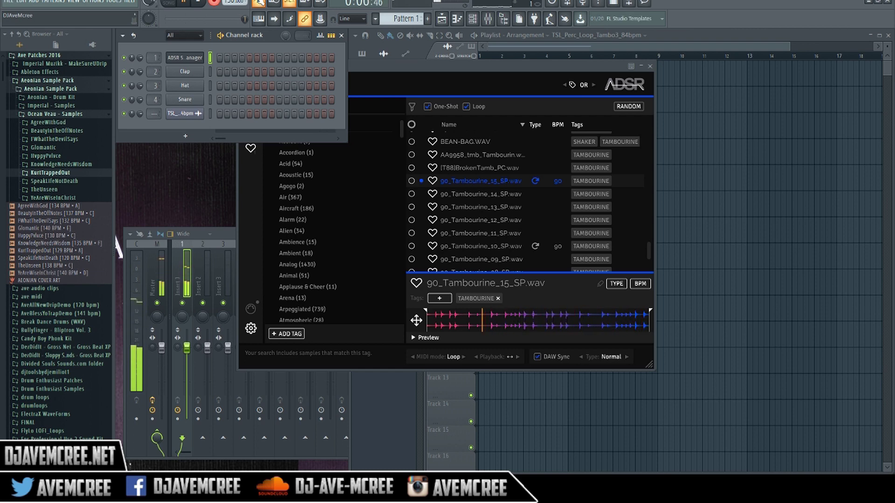
# Stop recording, check the long held note in channel 1's piano roll, and play the pattern back.
pyautogui.press('space')
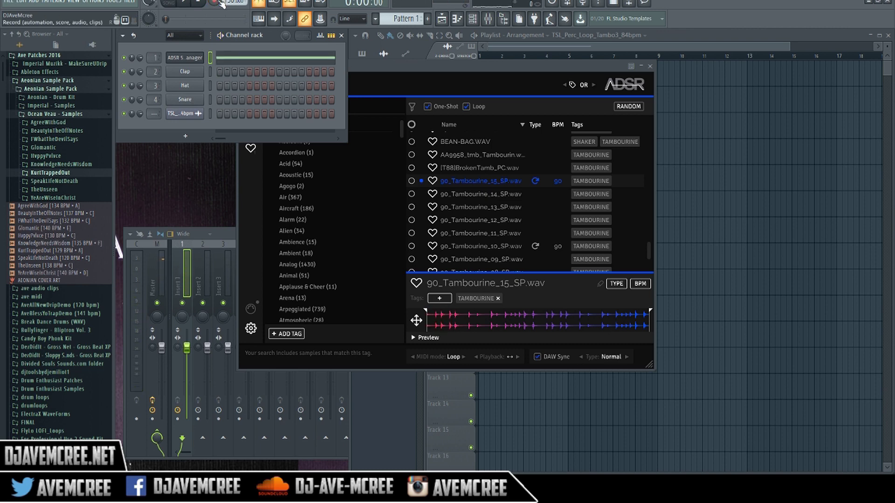
pyautogui.click(238, 59)
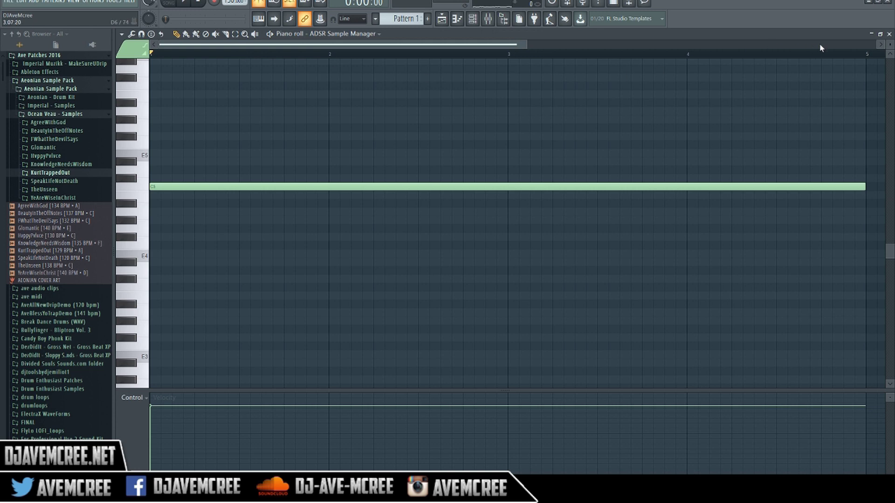
pyautogui.click(888, 34)
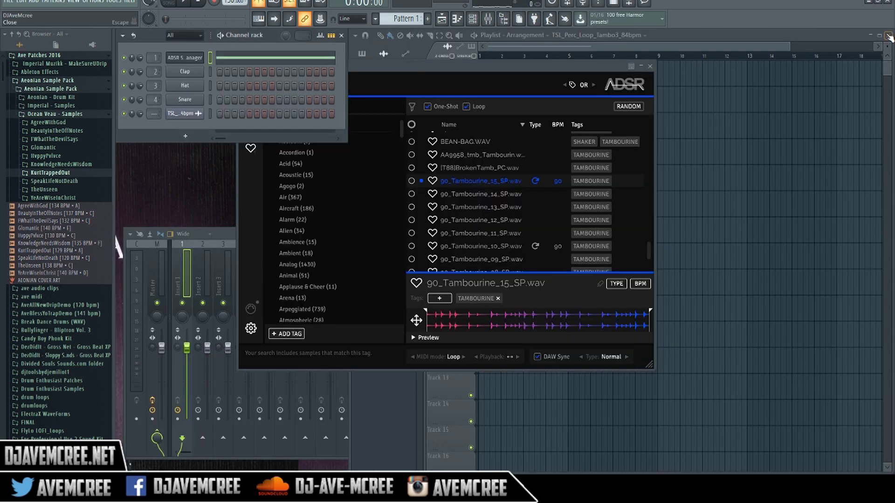
pyautogui.press('space')
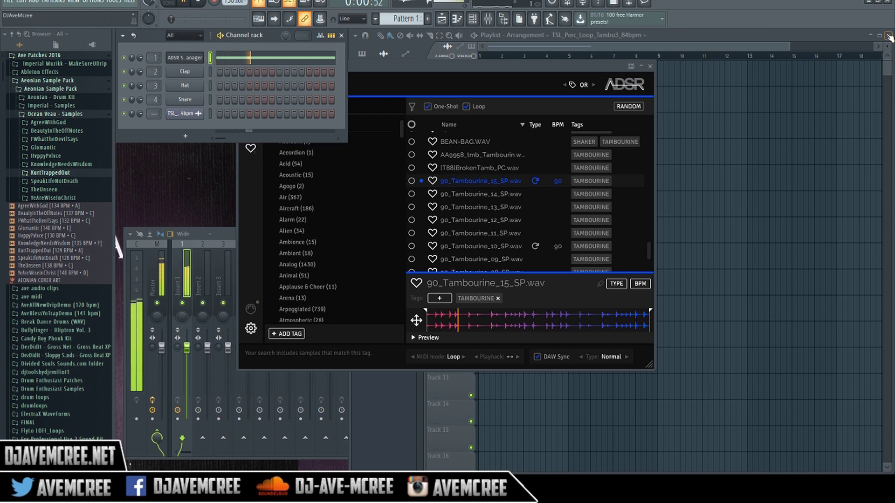